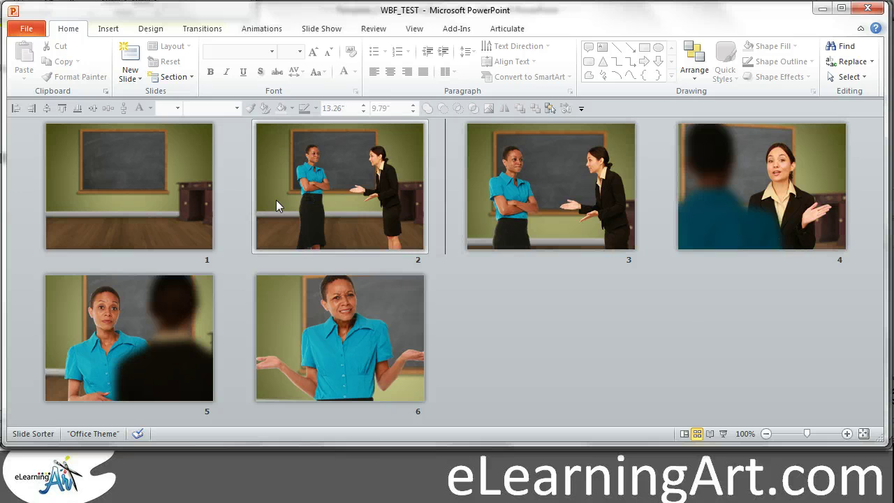
Open the blurred chalkboard layout used by slide 1 in Slide Master view
left_click(182, 168)
double_click(182, 169)
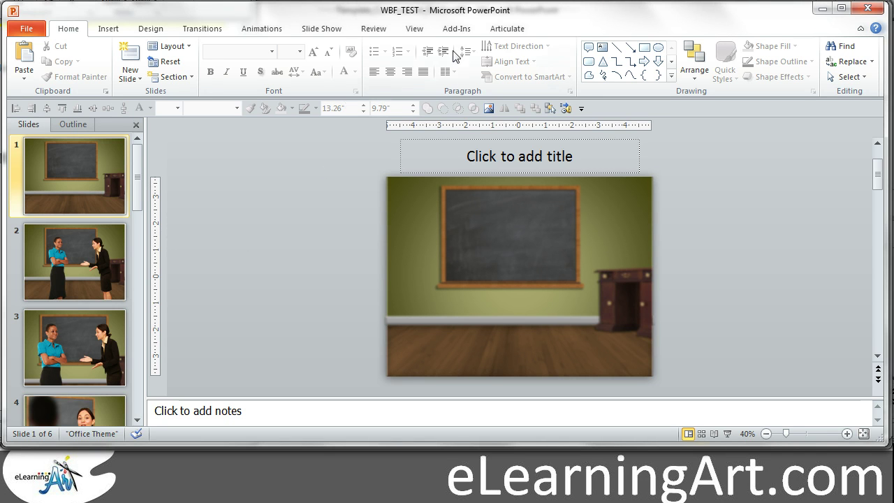
left_click(418, 33)
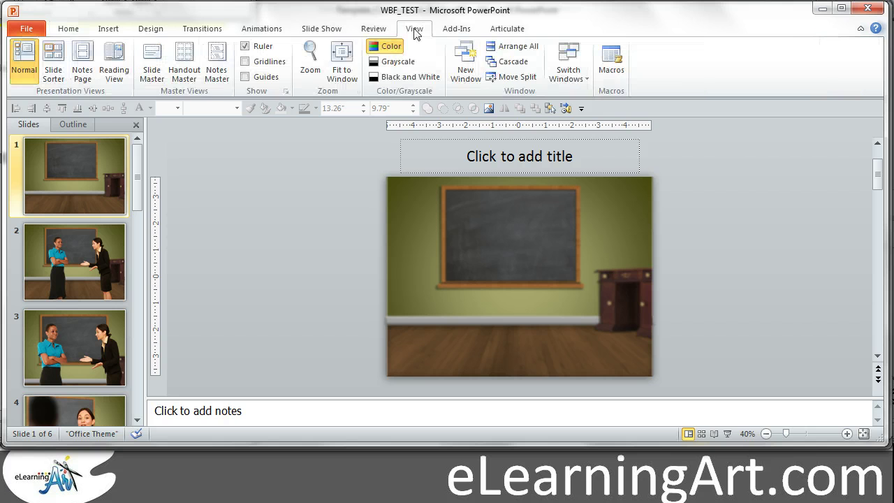
left_click(152, 68)
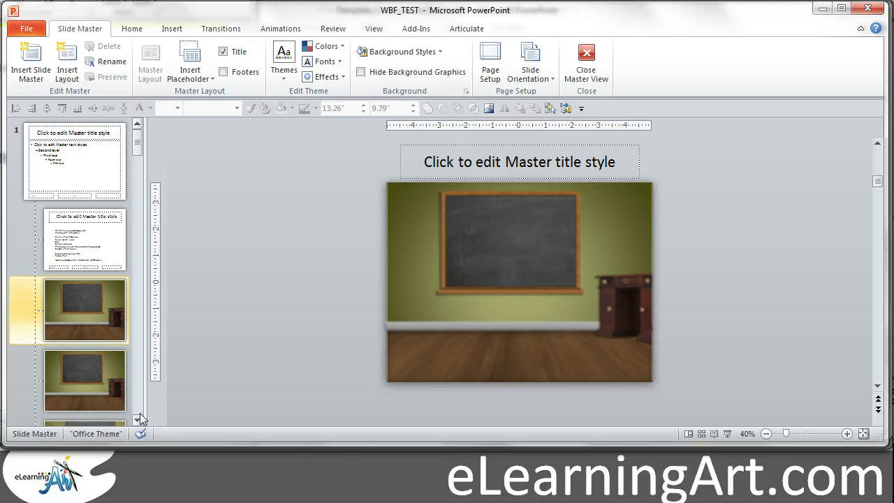
scroll(139, 418, "down", 3)
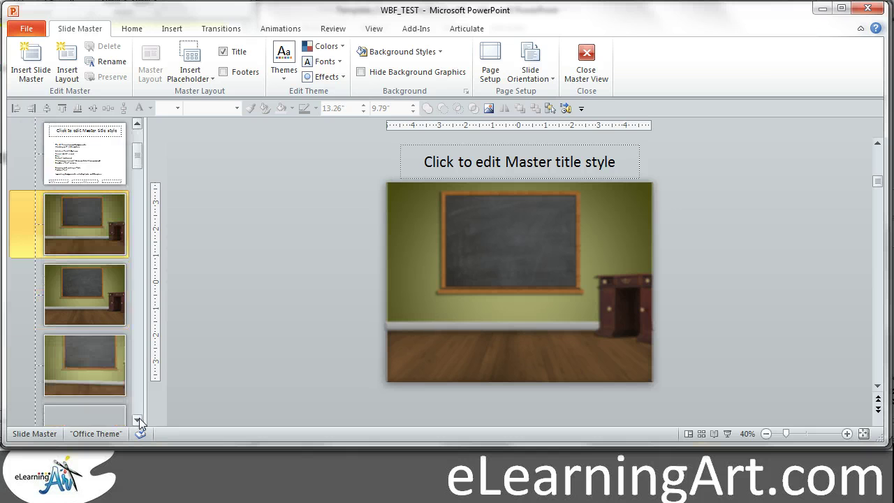
Apply the Blur artistic effect to the layout's chalkboard background picture through its picture formatting settings
left_click(440, 262)
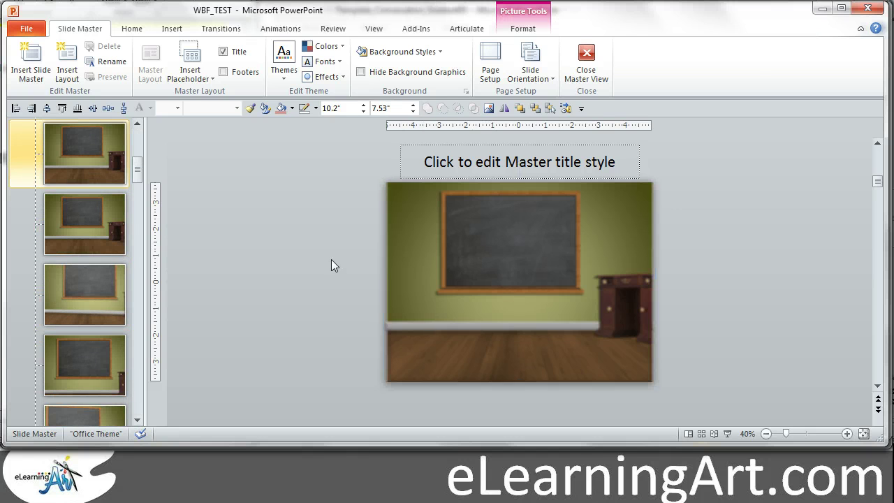
left_click(459, 240)
left_click(253, 260)
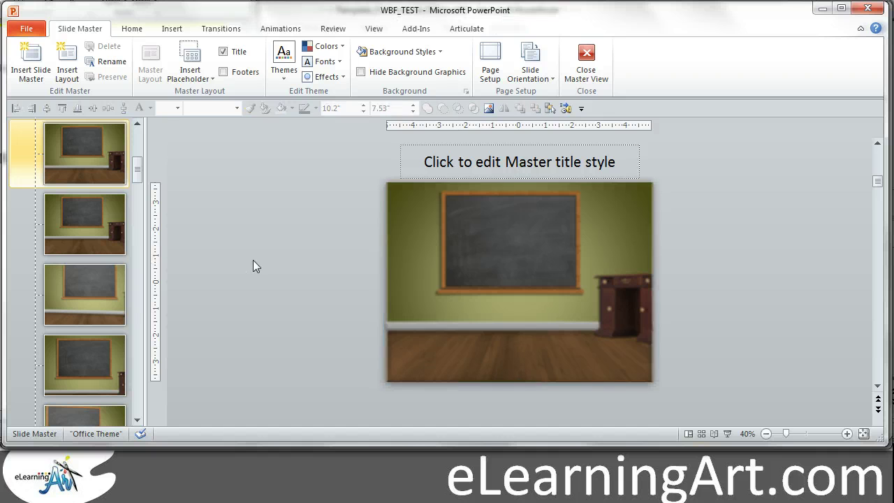
right_click(474, 238)
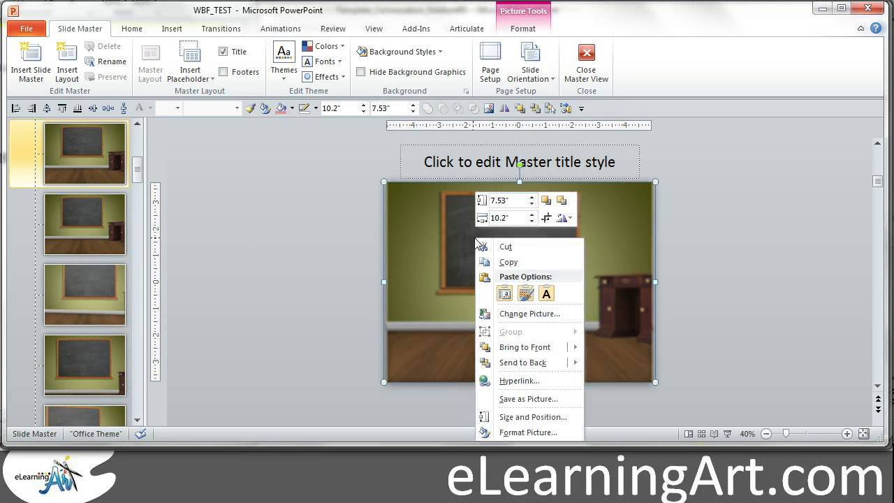
left_click(528, 433)
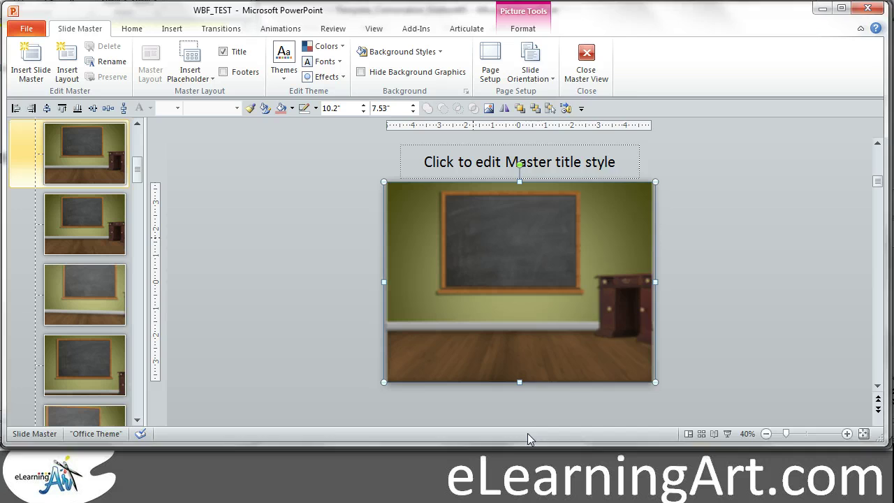
left_click_drag(678, 60, 245, 105)
left_click(147, 308)
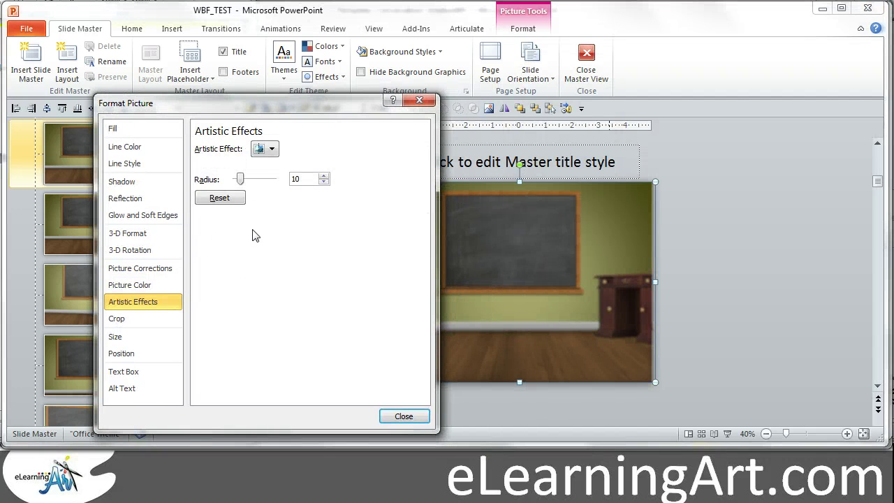
left_click(272, 149)
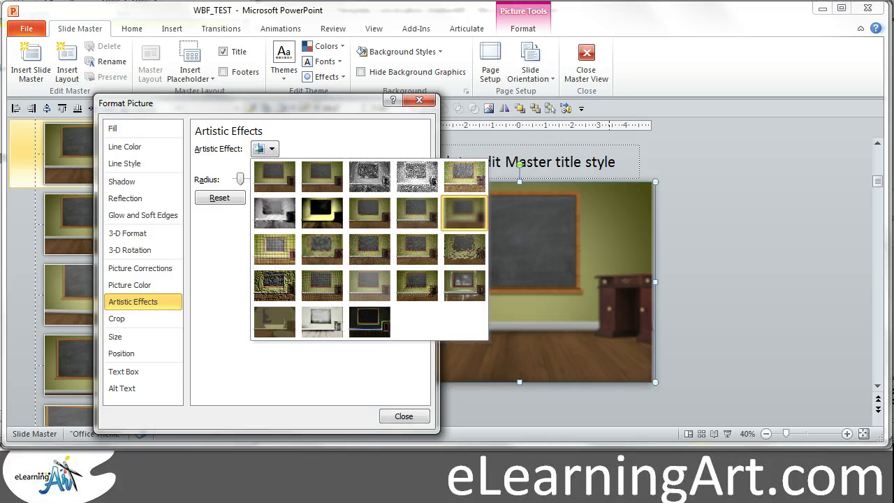
left_click(463, 213)
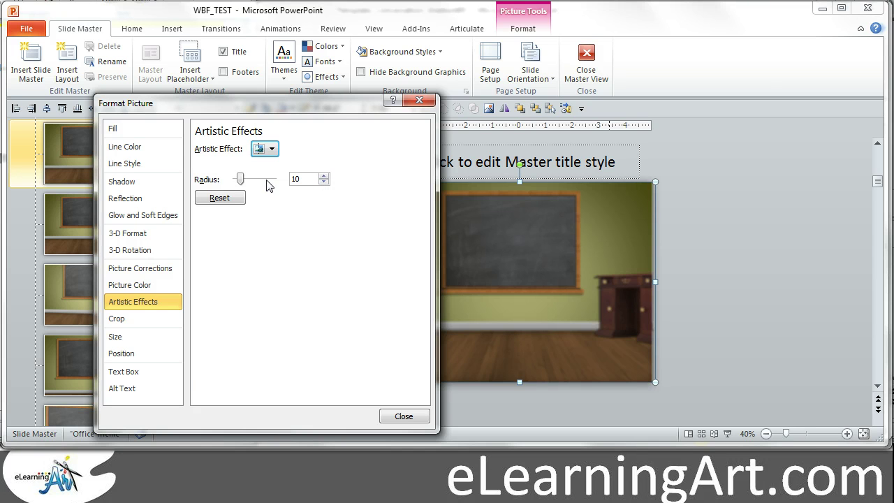
Try a blur radius of 59 on the background picture, lower the radius again and close the formatting settings
left_click_drag(241, 179, 259, 184)
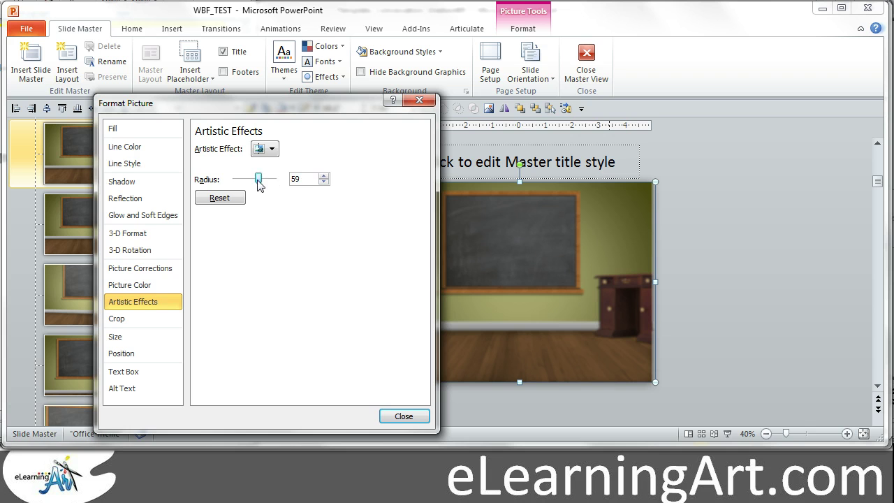
left_click_drag(280, 105, 184, 110)
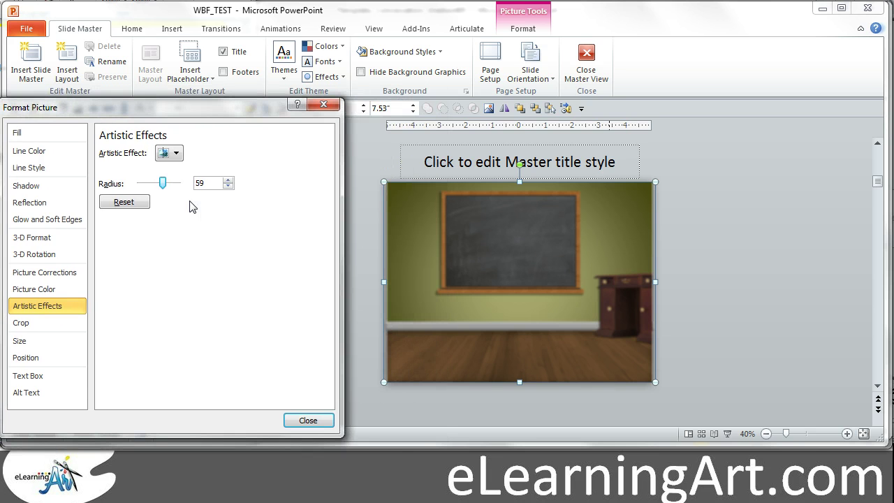
left_click_drag(164, 184, 143, 185)
left_click(300, 419)
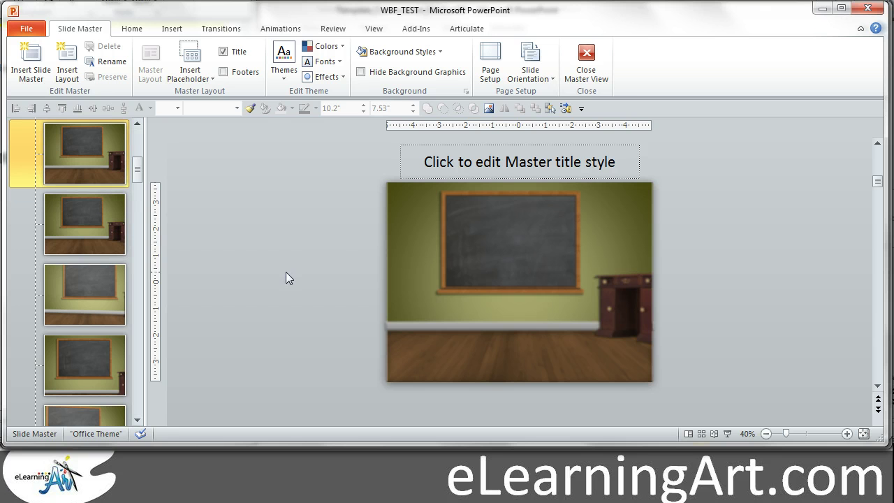
Close the master view and show all slides in Slide Sorter view with none selected
left_click(586, 60)
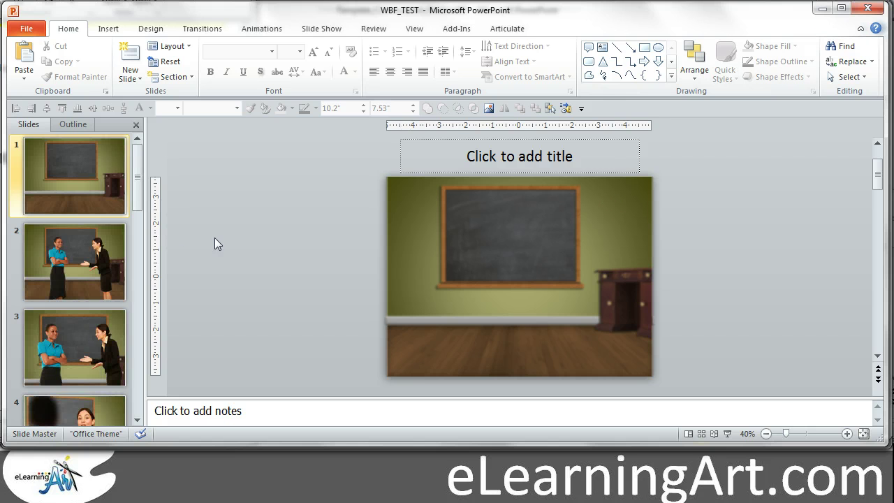
left_click(700, 434)
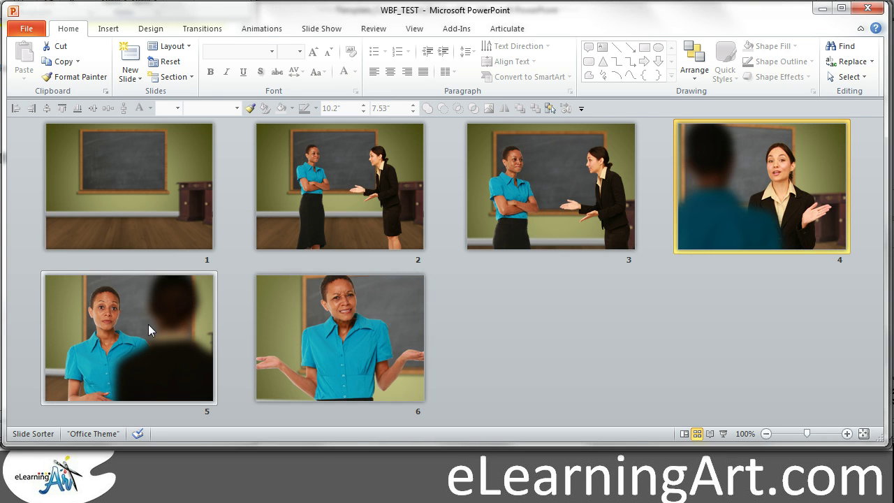
left_click(684, 317)
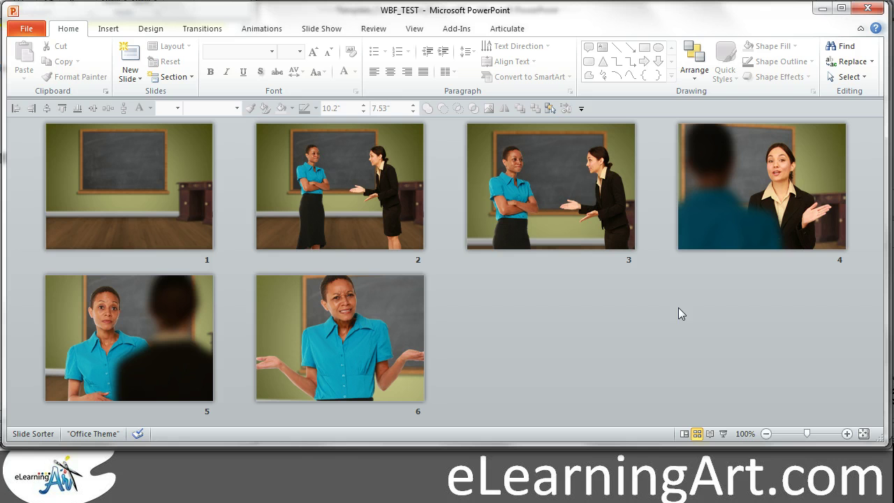
Open the layout with the perspective-angled, enlarged chalkboard background in Slide Master view, comparing it with the straight-on layout
left_click(414, 29)
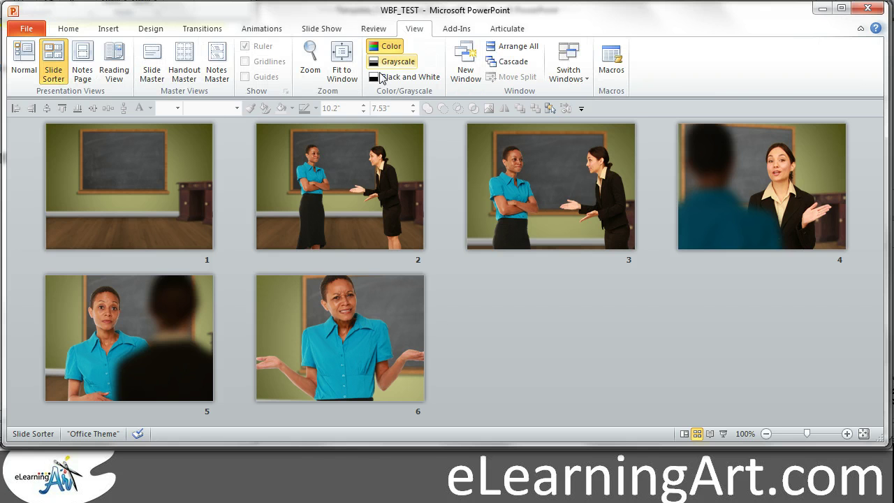
left_click(151, 67)
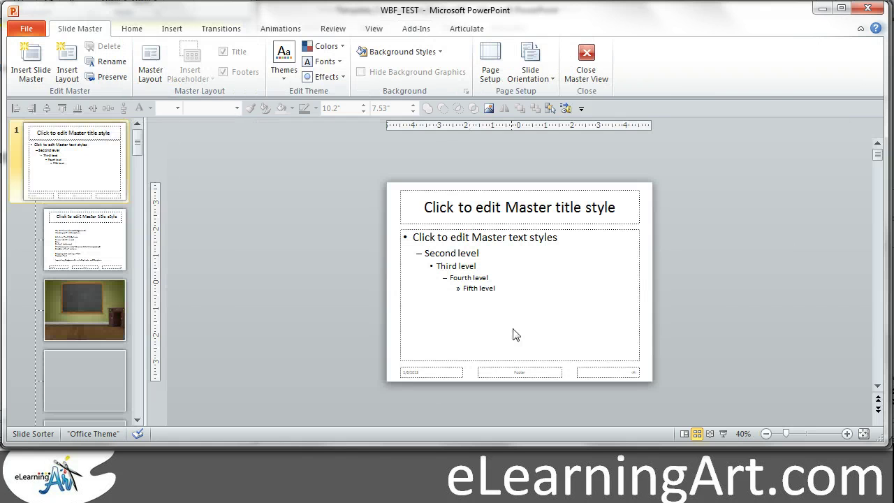
left_click(137, 419)
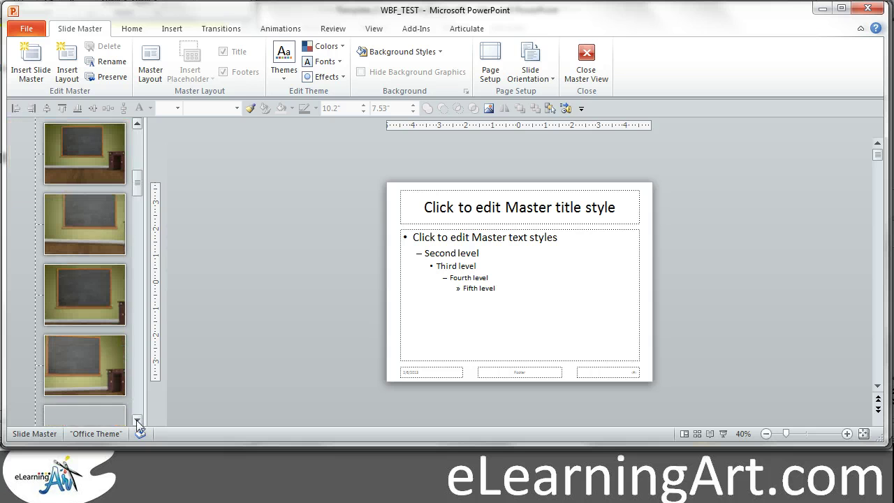
left_click(81, 204)
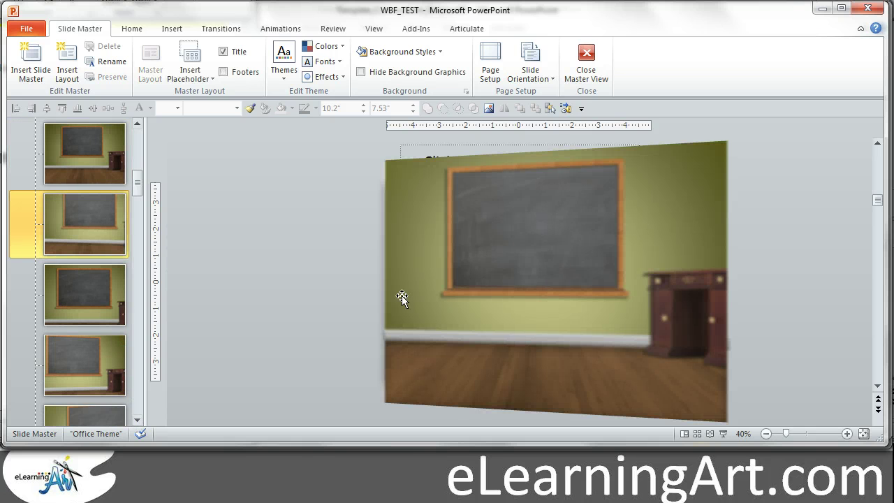
left_click(87, 157)
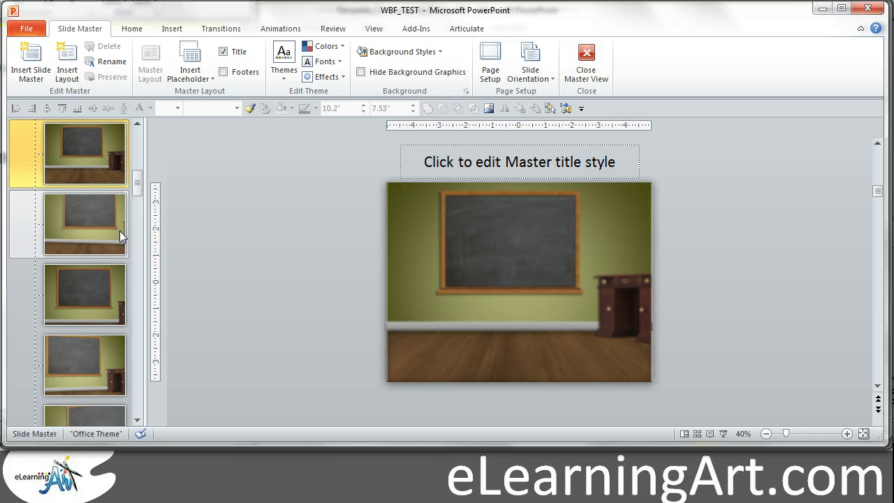
left_click(90, 226)
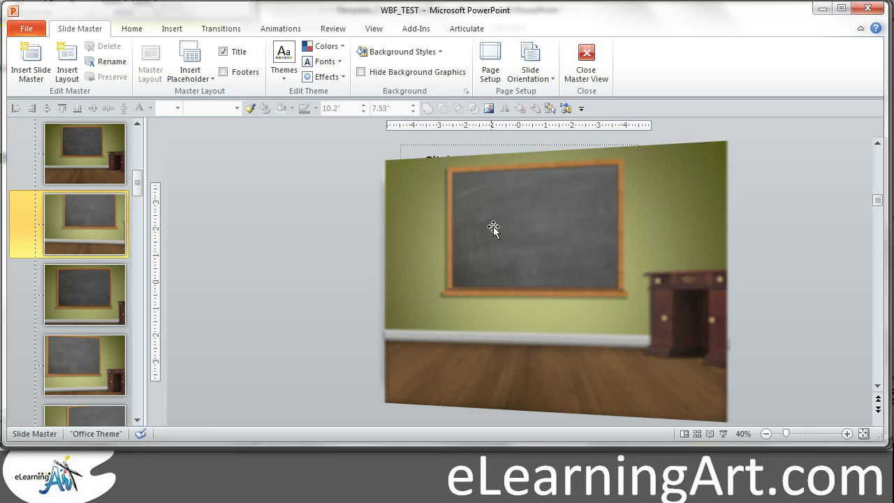
Open the angled background picture's 3-D rotation settings and reset its rotation
left_click(493, 228)
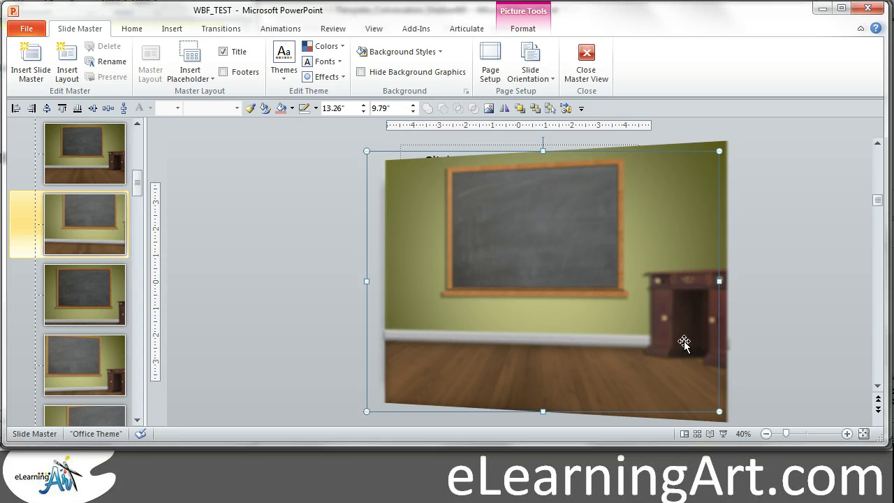
right_click(490, 236)
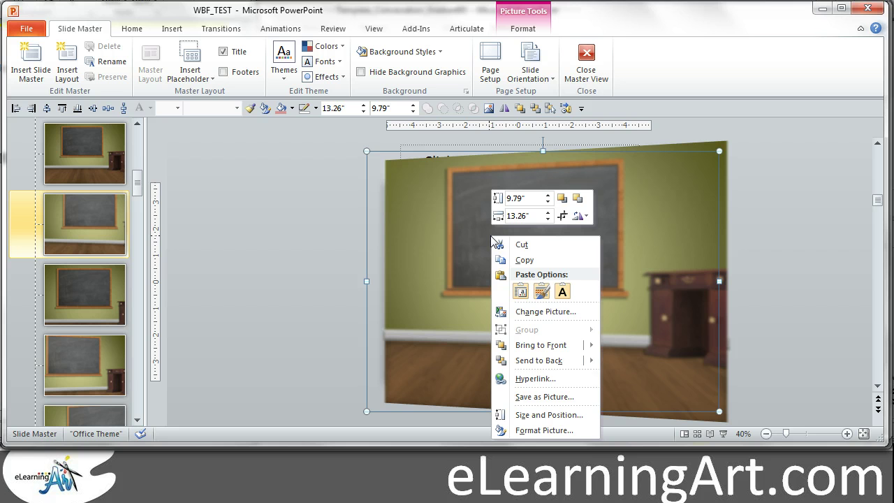
left_click(539, 431)
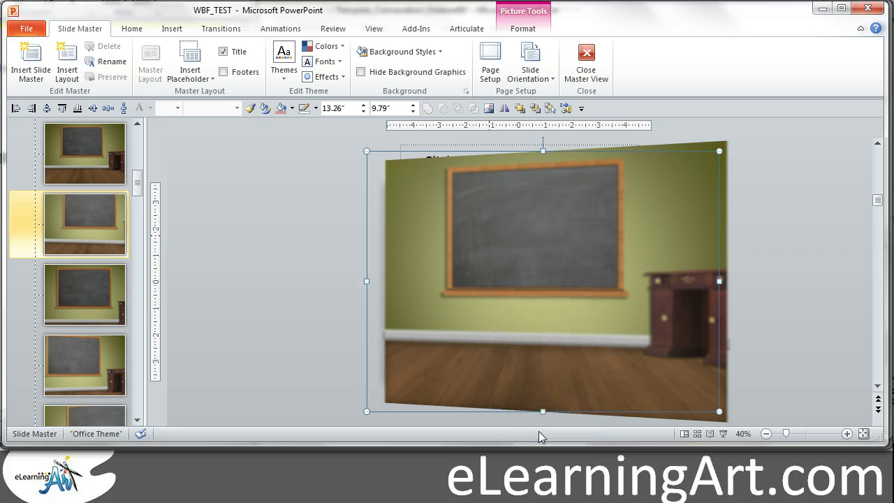
left_click(42, 254)
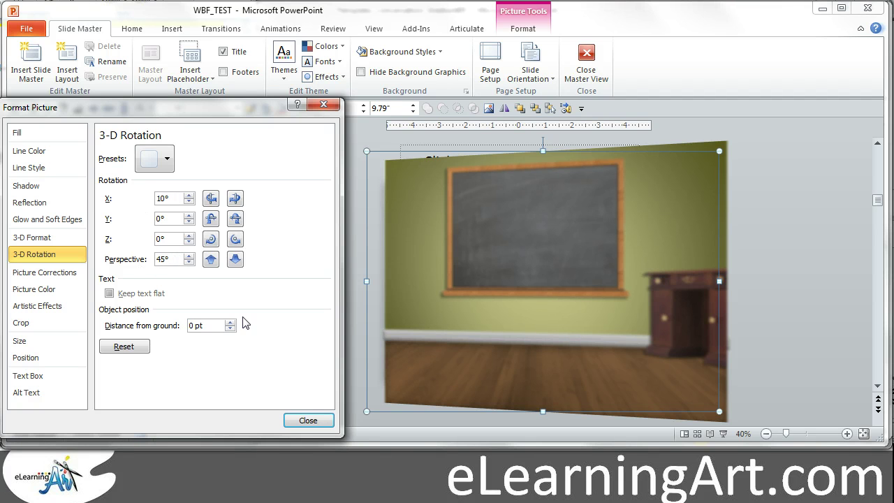
left_click(130, 348)
Apply the Perspective Left rotation preset to the background picture and set its X rotation to 10°
left_click(168, 159)
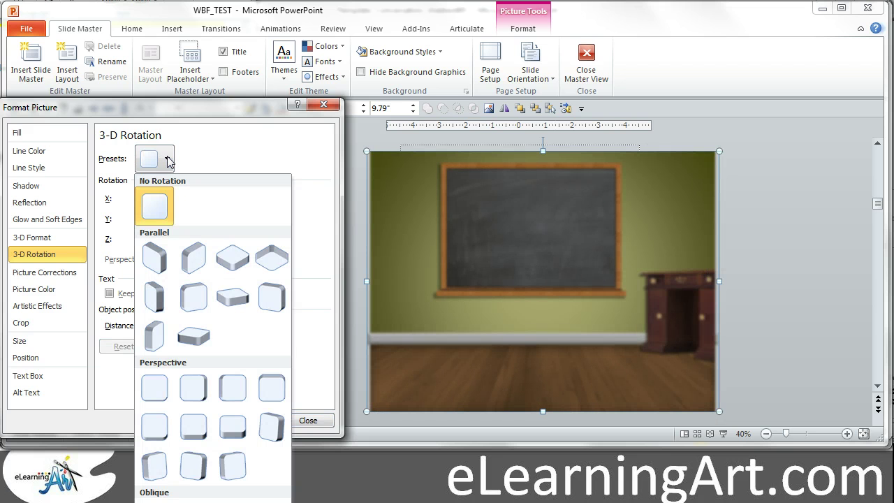
left_click(232, 128)
left_click(167, 159)
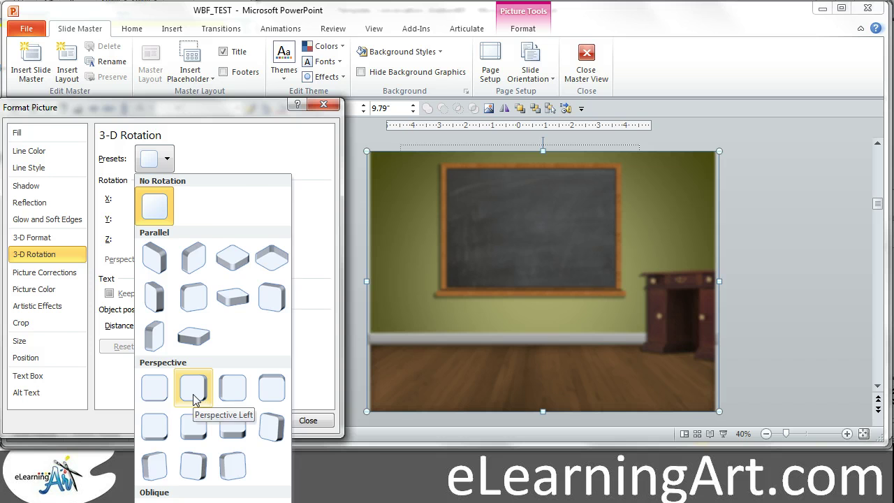
key("Escape")
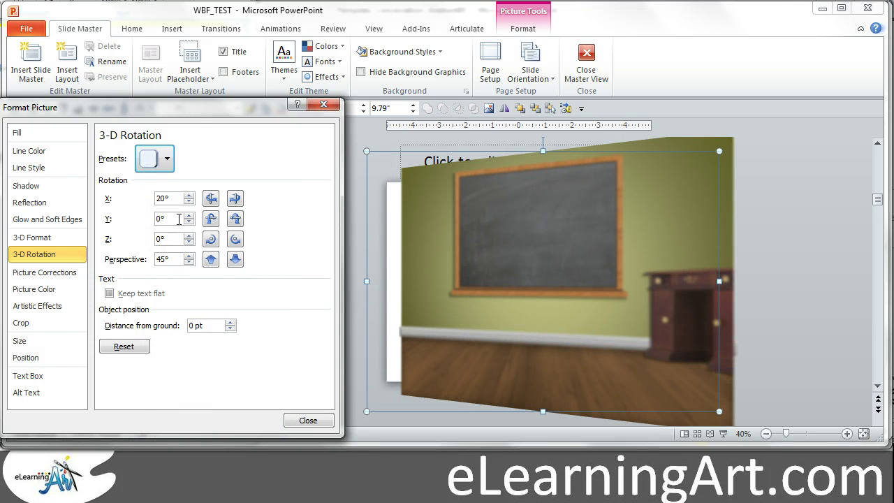
left_click(189, 203)
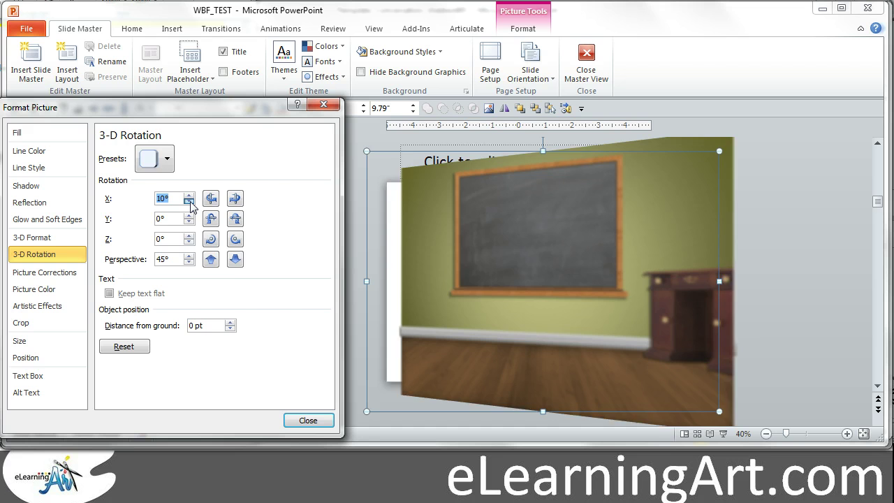
left_click(288, 421)
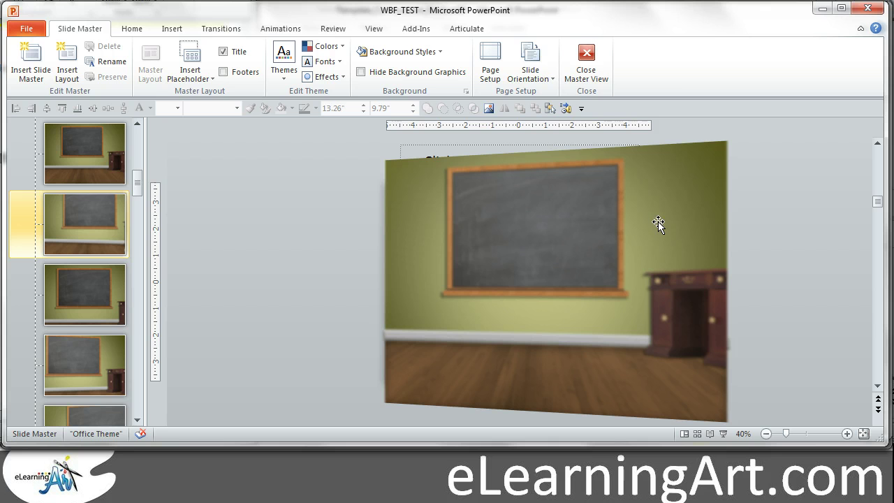
Close the master view and select slide 5 in the Slide Sorter
left_click(587, 62)
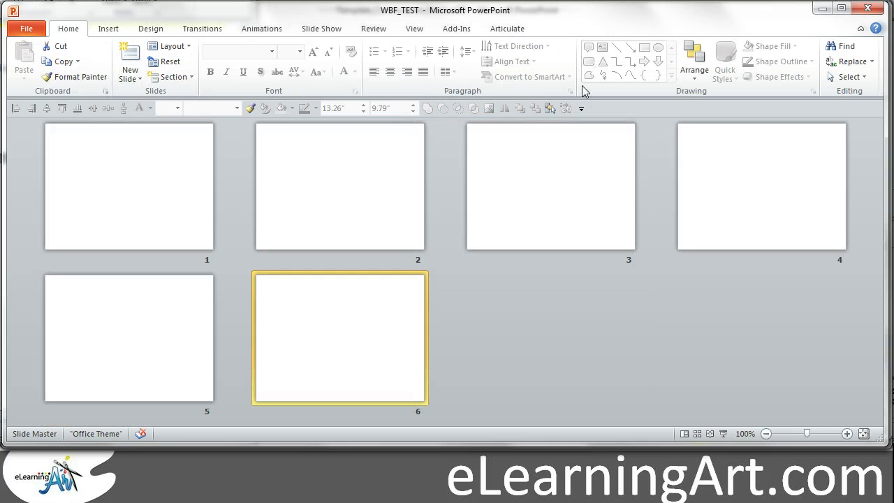
left_click(145, 337)
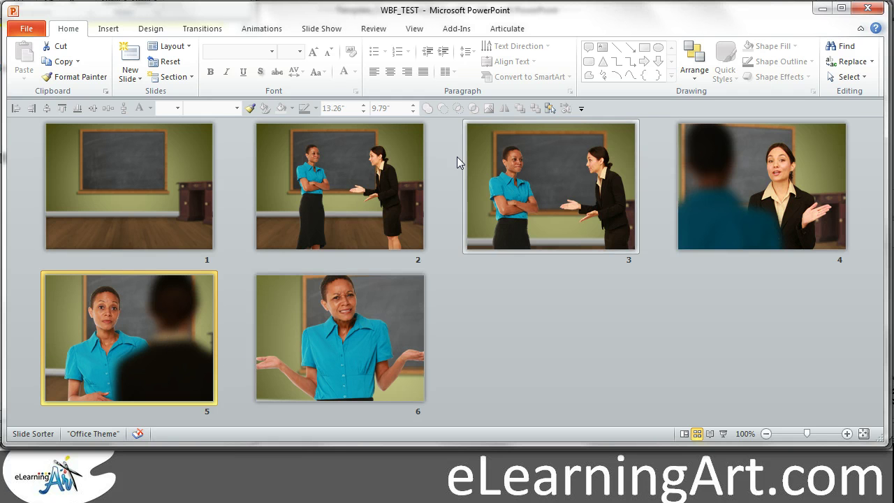
Open the angled chalkboard layout in Slide Master view and try scaling its background picture down to about 11.34" by 8.37"
left_click(414, 29)
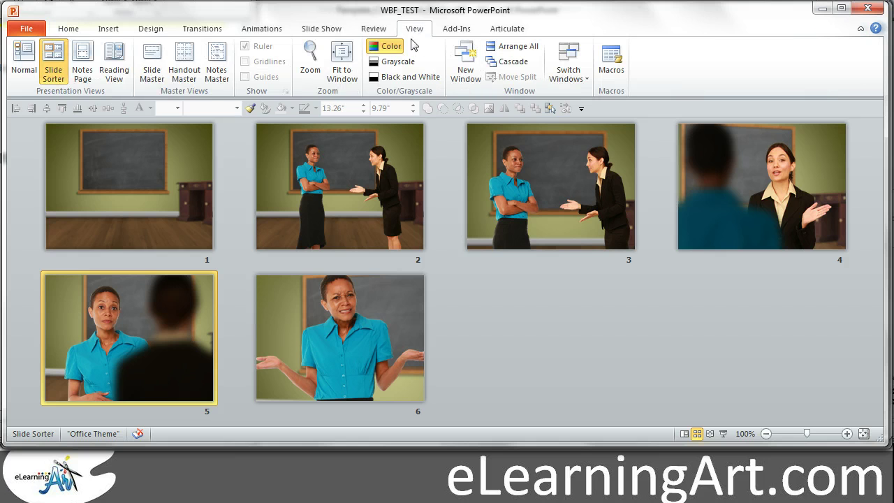
left_click(152, 59)
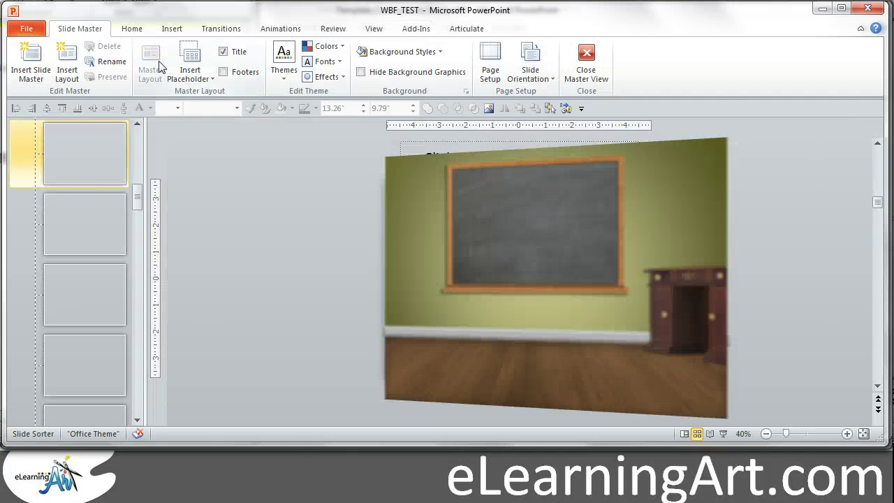
left_click(679, 329)
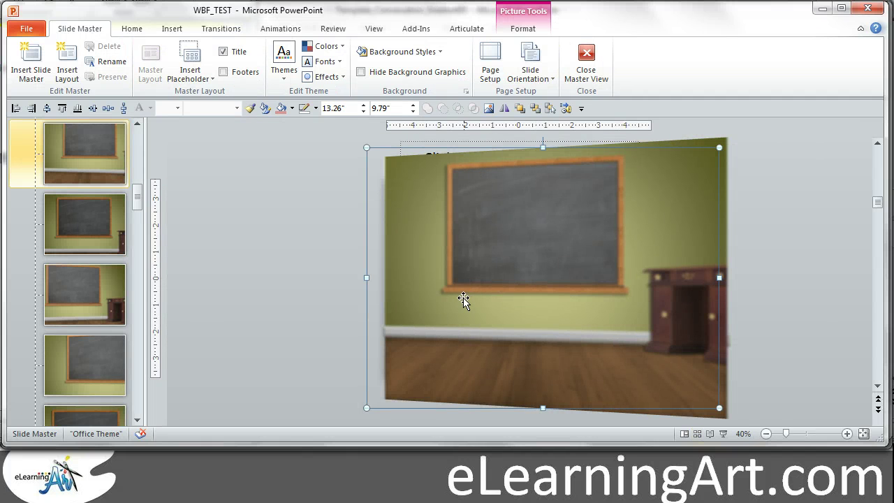
left_click_drag(720, 147, 631, 223)
left_click_drag(524, 288, 476, 327)
left_click(719, 294)
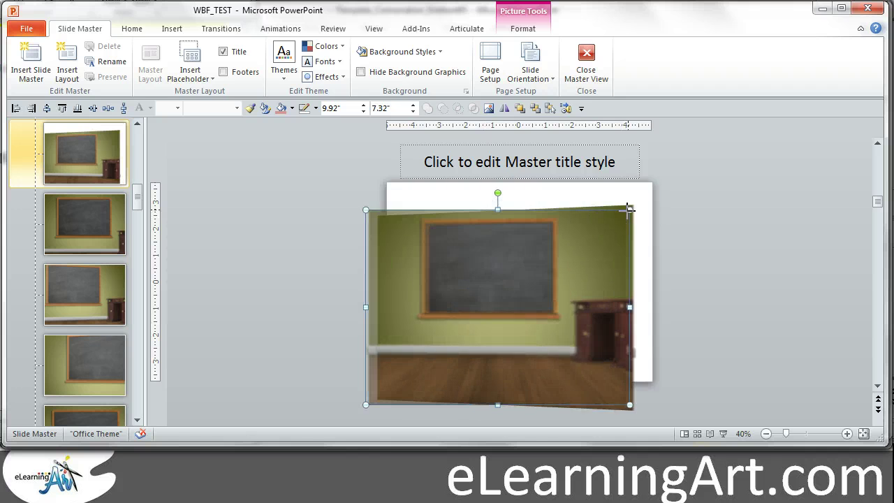
left_click_drag(629, 208, 662, 181)
left_click(743, 262)
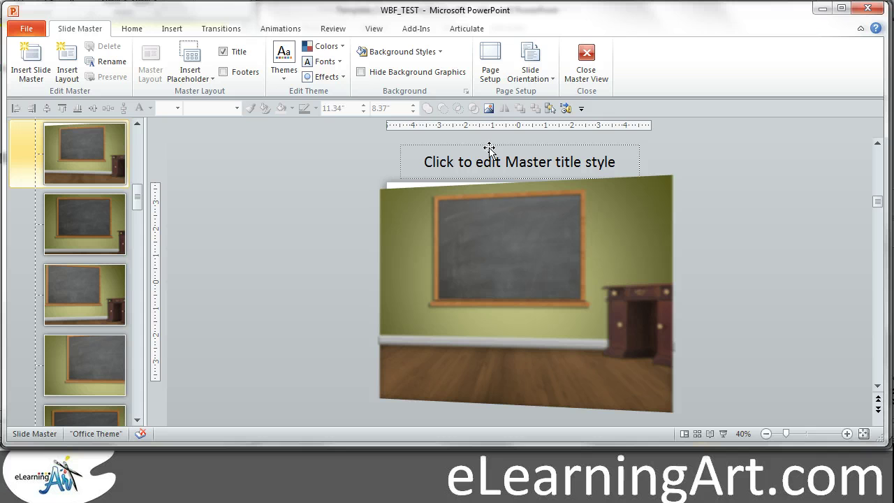
Restore the angled background picture to its enlarged 13.26" by 9.79" size and close the master view
left_click(412, 255)
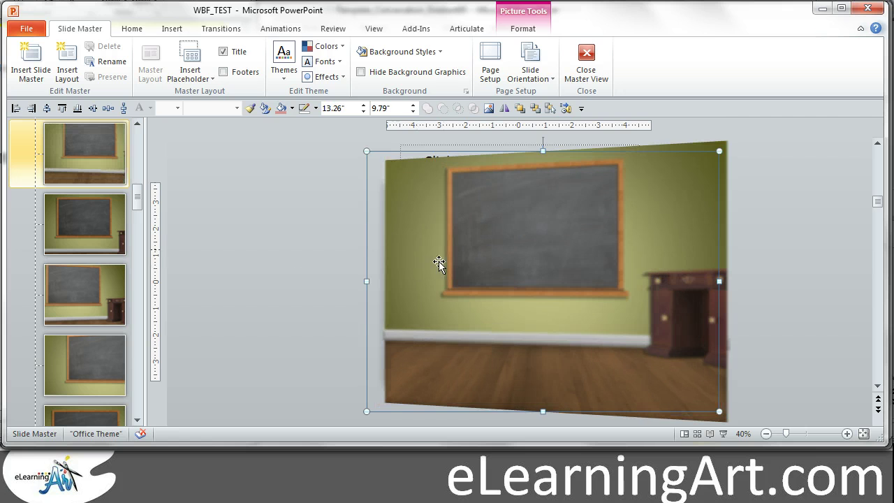
left_click(293, 272)
left_click(587, 55)
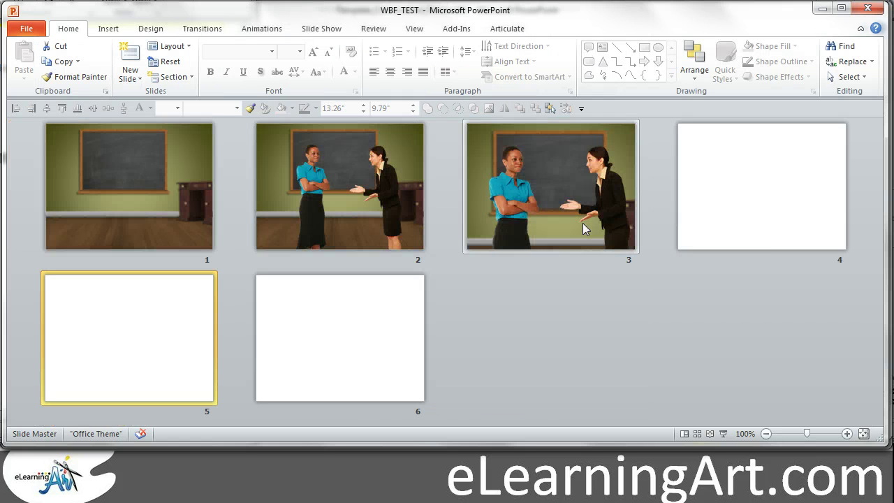
Open slide 2 for editing and move the woman in the blue shirt slightly left and down
left_click(330, 174)
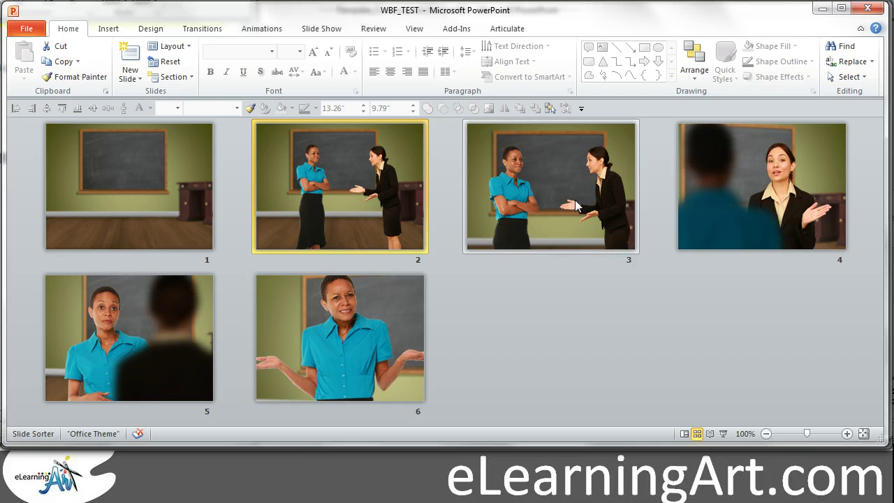
double_click(356, 178)
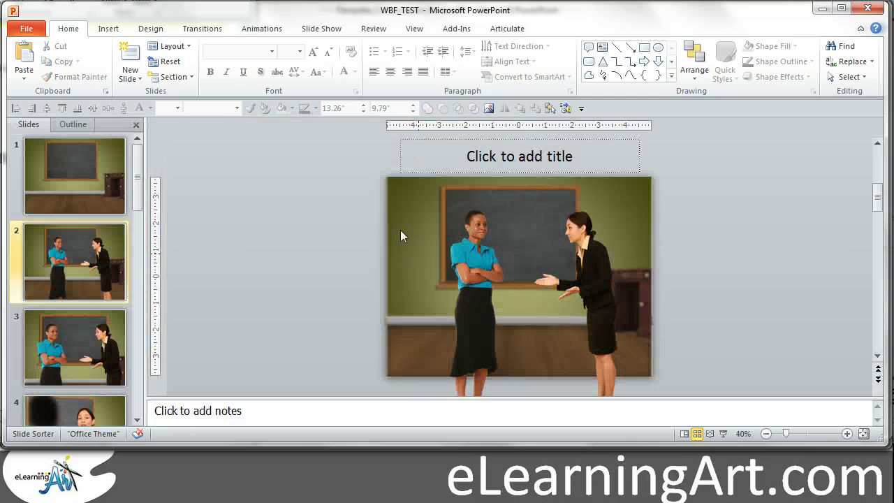
left_click_drag(482, 273, 444, 303)
left_click(704, 263)
On slide 3, move the woman in blue and the woman in the black suit farther apart
left_click(116, 334)
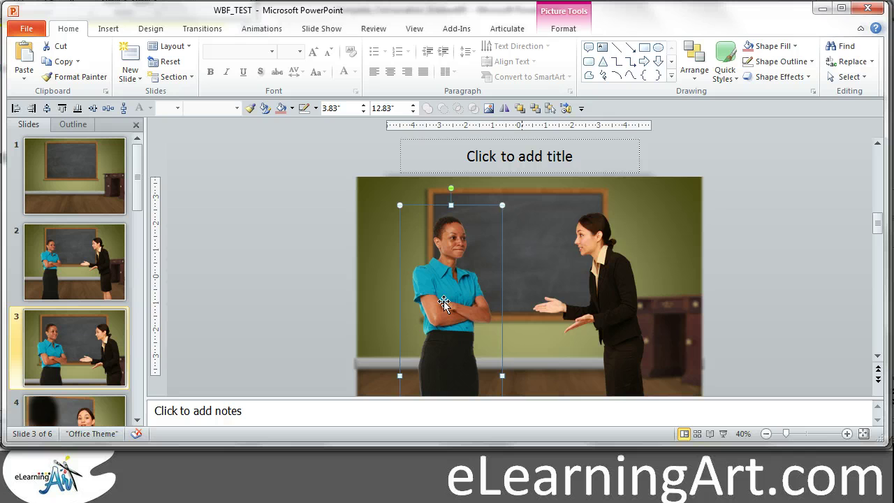
left_click_drag(615, 302, 631, 304)
left_click(727, 273)
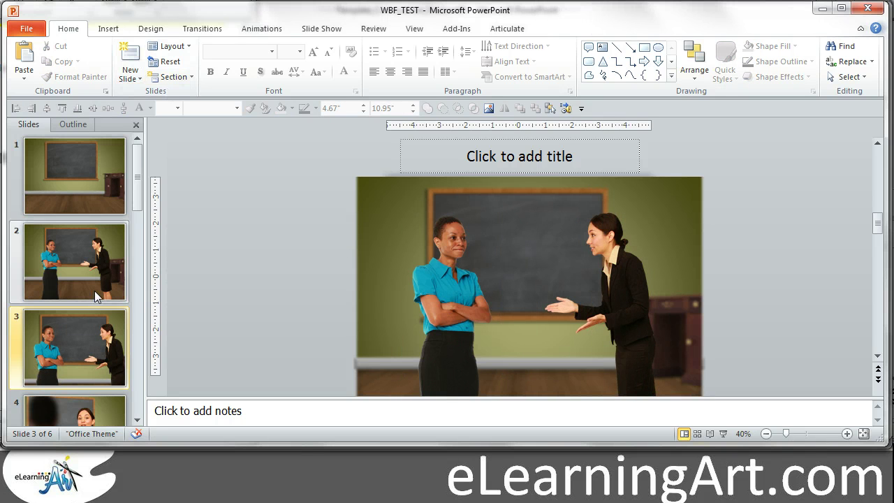
Review the available background layouts and insert a new slide after slide 3 with the 3R_Zoom_mid layout
left_click(172, 46)
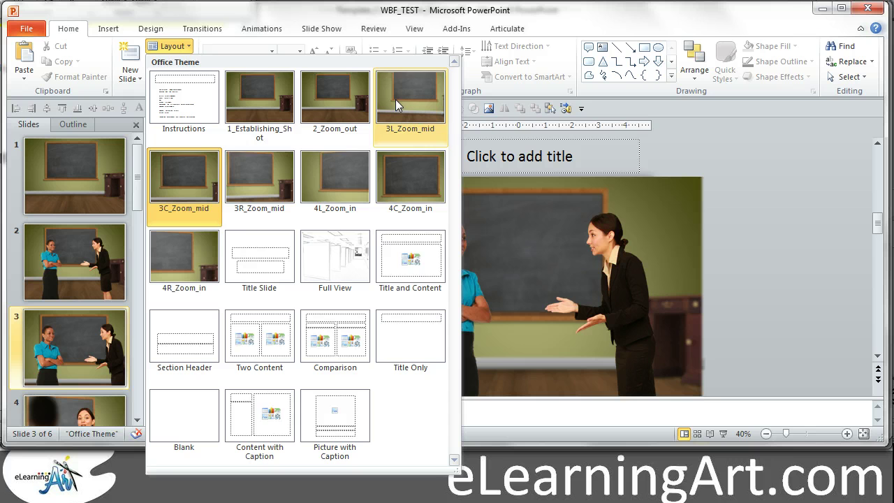
left_click(201, 184)
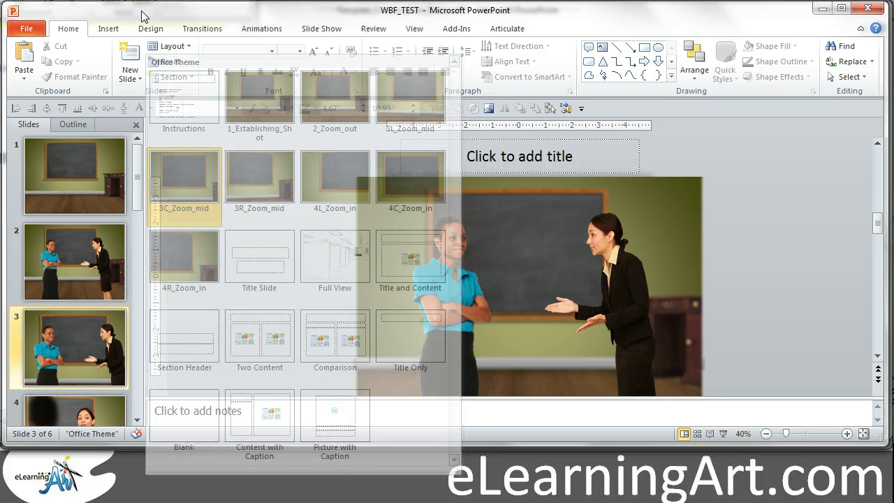
left_click(141, 81)
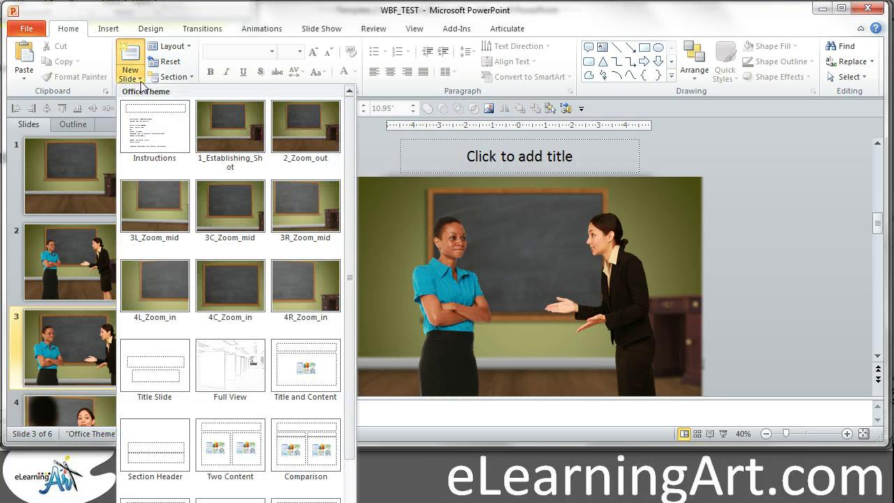
left_click(314, 204)
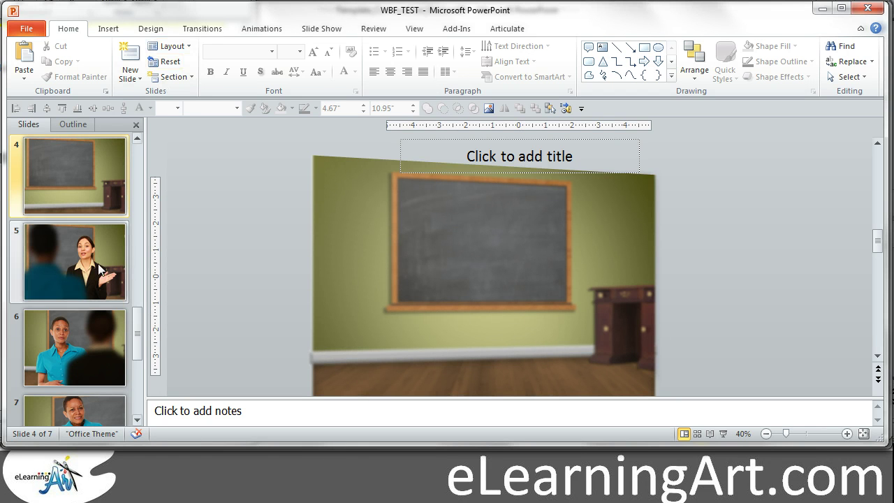
Open slide 5 with the over-the-shoulder conversation and check which background layout it uses
left_click(75, 262)
left_click(186, 49)
left_click(193, 13)
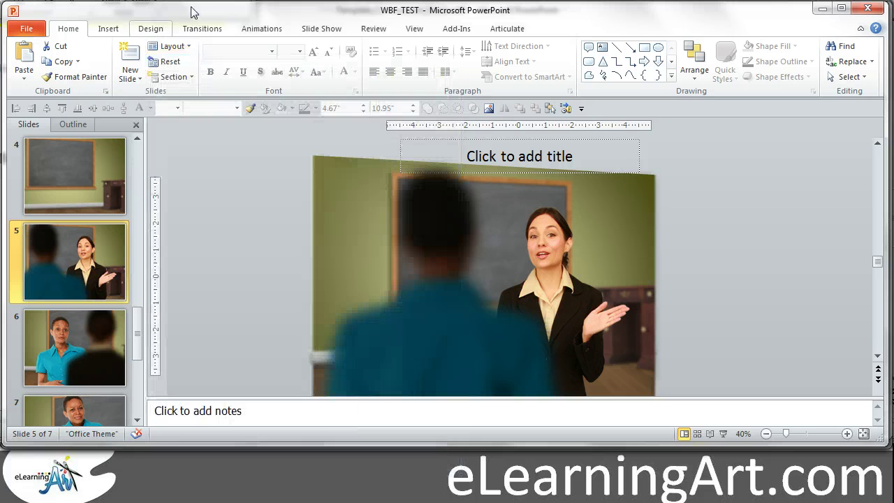
left_click(189, 49)
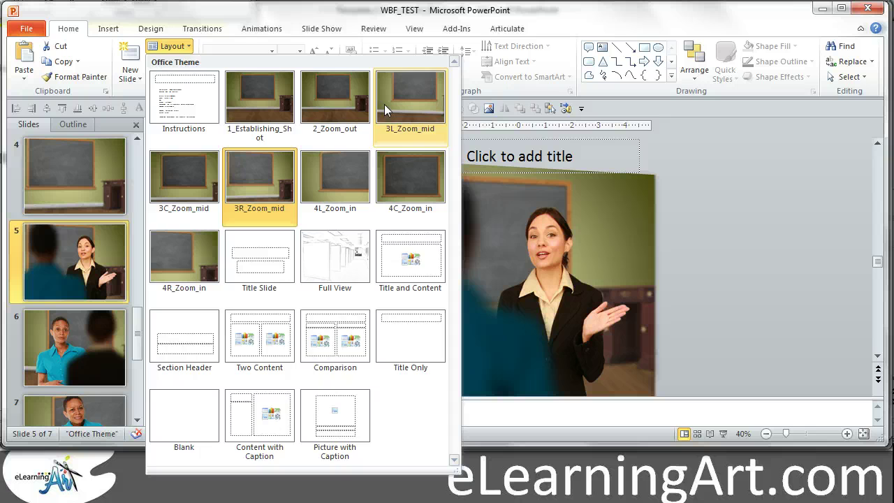
left_click(574, 23)
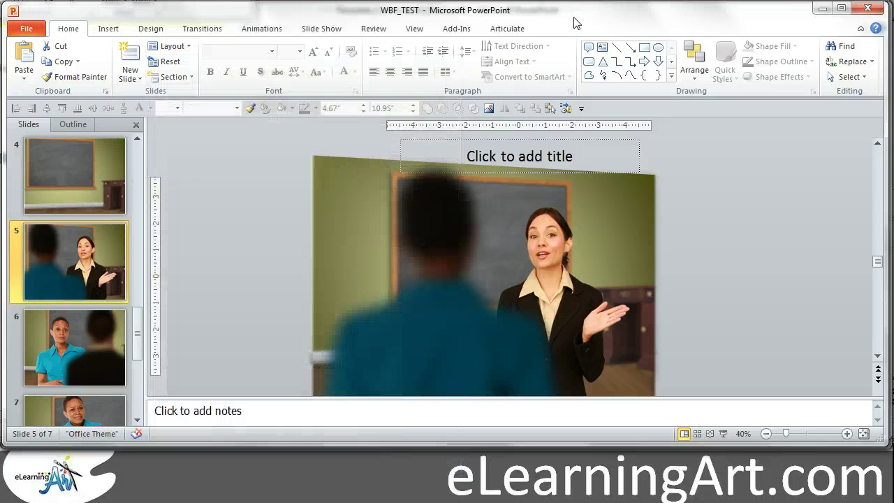